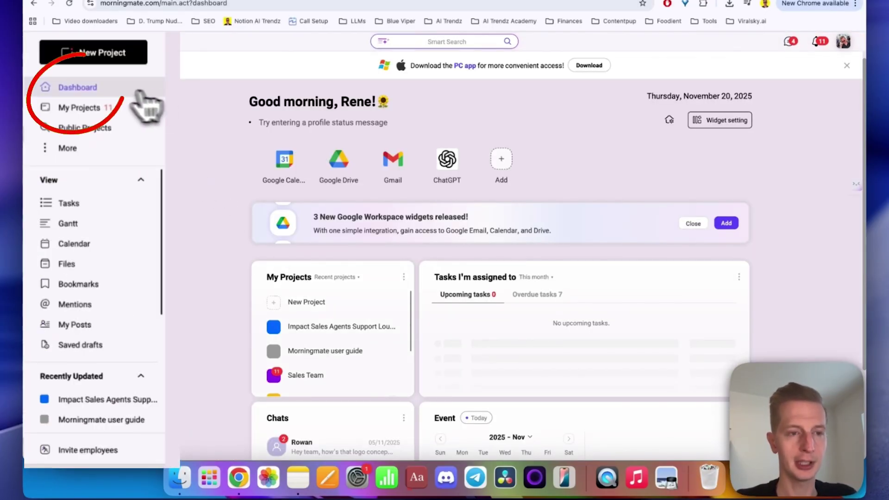
{"action": "scroll", "coordinate": [207, 234], "scroll_direction": "down", "scroll_amount": 1}
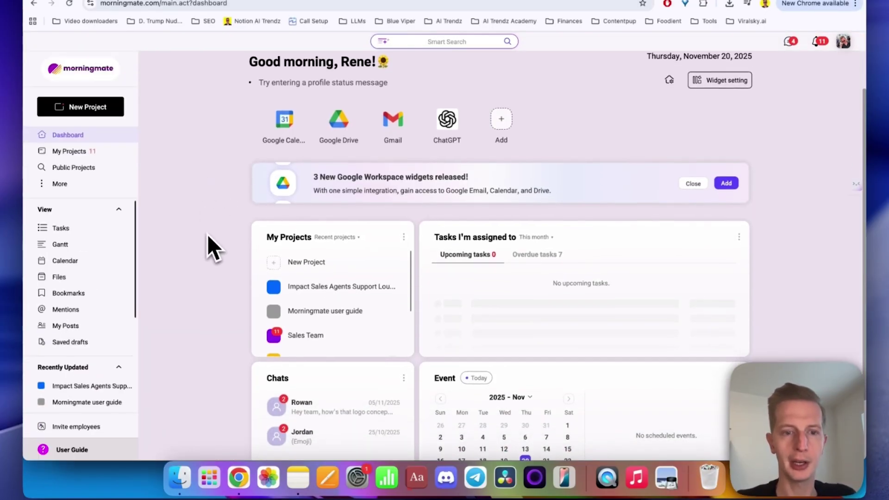
{"action": "scroll", "coordinate": [208, 234], "scroll_direction": "down", "scroll_amount": 1}
{"action": "scroll", "coordinate": [326, 224], "scroll_direction": "down", "scroll_amount": 2}
{"action": "scroll", "coordinate": [333, 224], "scroll_direction": "up", "scroll_amount": 2}
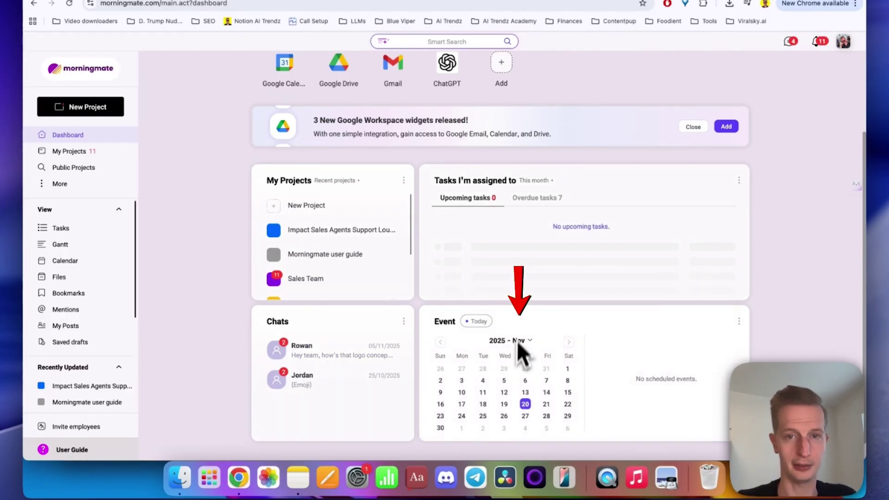
{"action": "scroll", "coordinate": [515, 377], "scroll_direction": "up", "scroll_amount": 3}
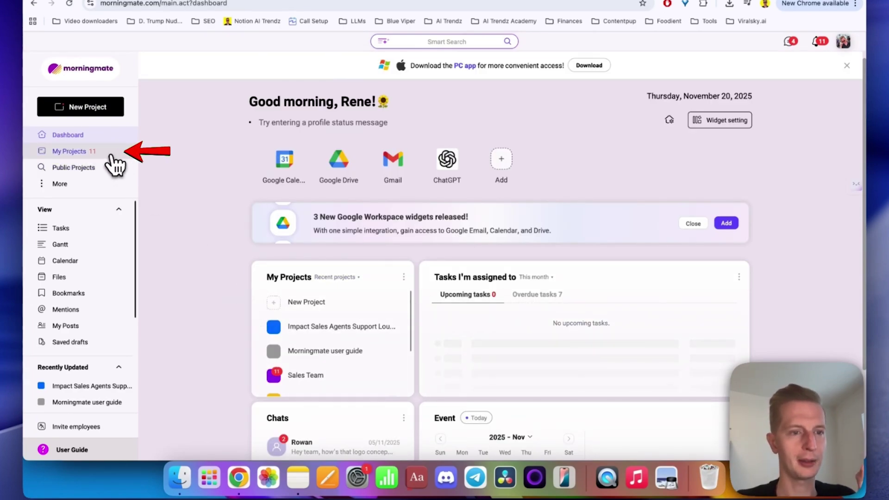
Step: Create the ViralSky project, described as an AI tool for going viral, requiring manager approval
{"action": "left_click", "coordinate": [70, 151]}
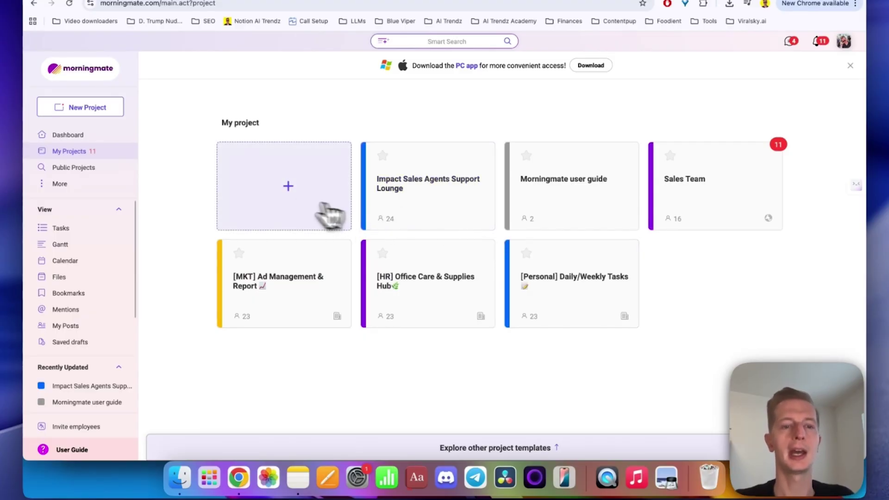
{"action": "left_click", "coordinate": [303, 196]}
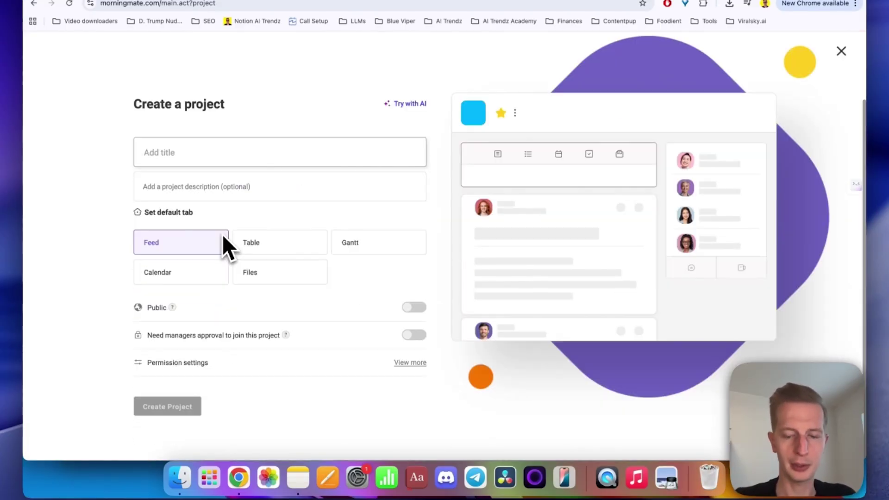
{"action": "type", "text": "ViralSky"}
{"action": "left_click", "coordinate": [195, 187]}
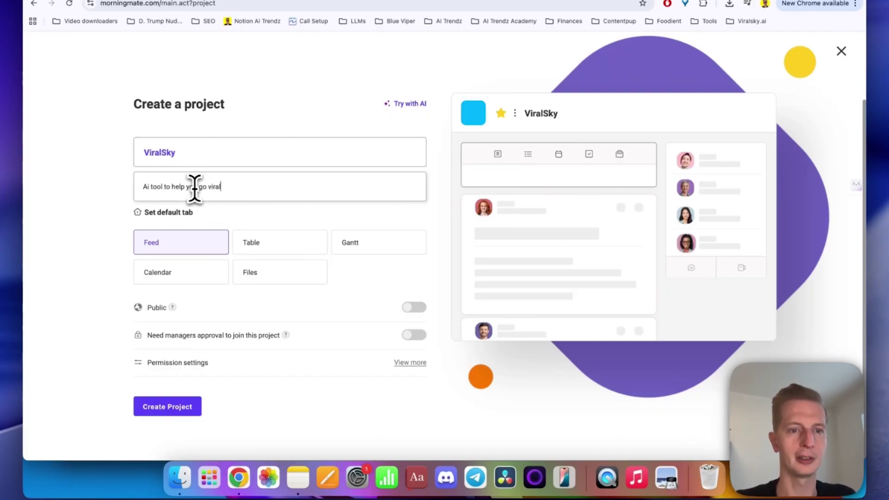
{"action": "type", "text": " online."}
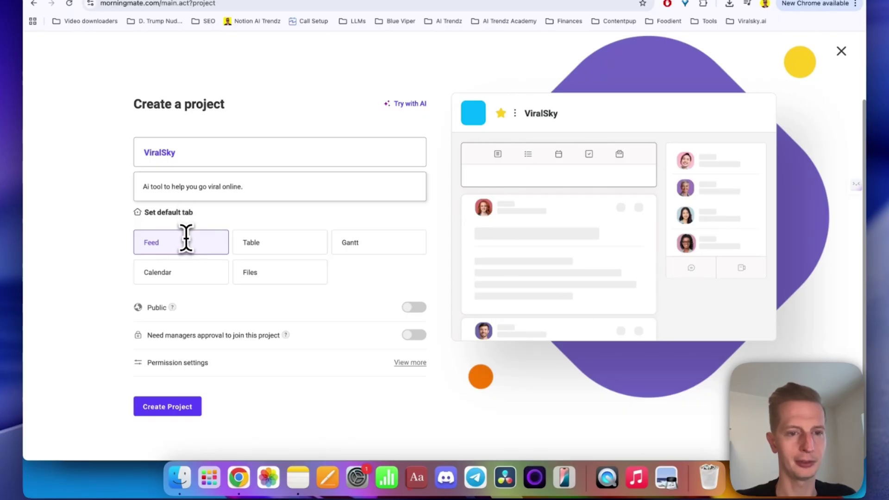
{"action": "left_click", "coordinate": [414, 335]}
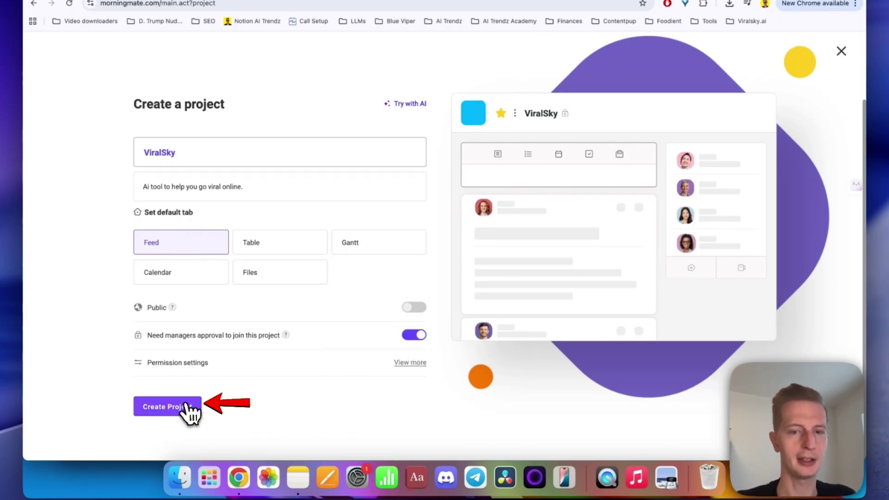
{"action": "left_click", "coordinate": [167, 407]}
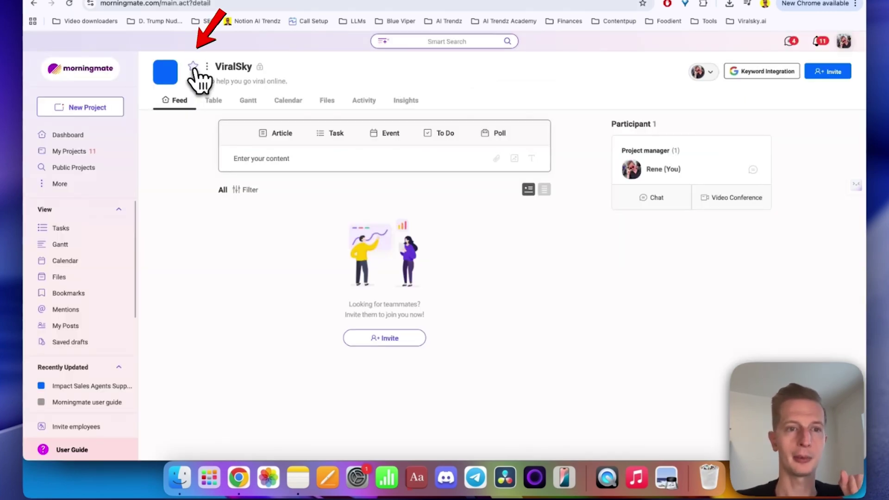
Step: Star ViralSky as a favourite, verify it under Favourites, and start a new post in its feed
{"action": "left_click", "coordinate": [194, 70]}
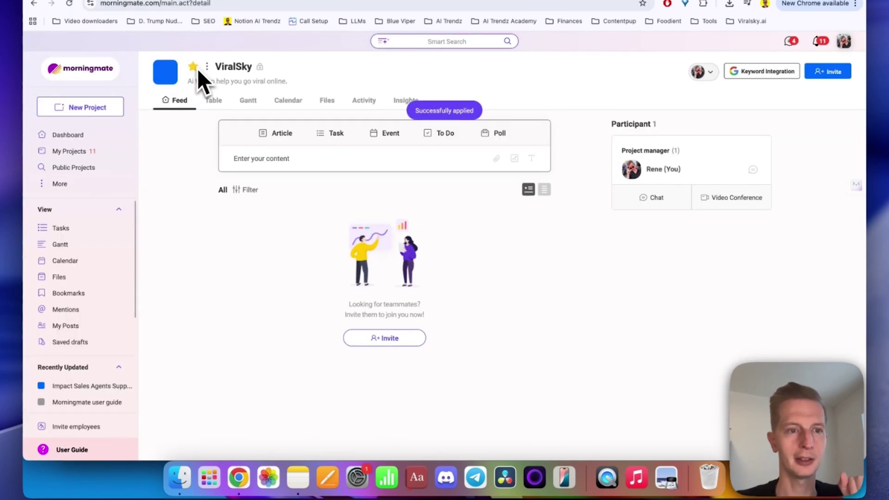
{"action": "left_click", "coordinate": [69, 151]}
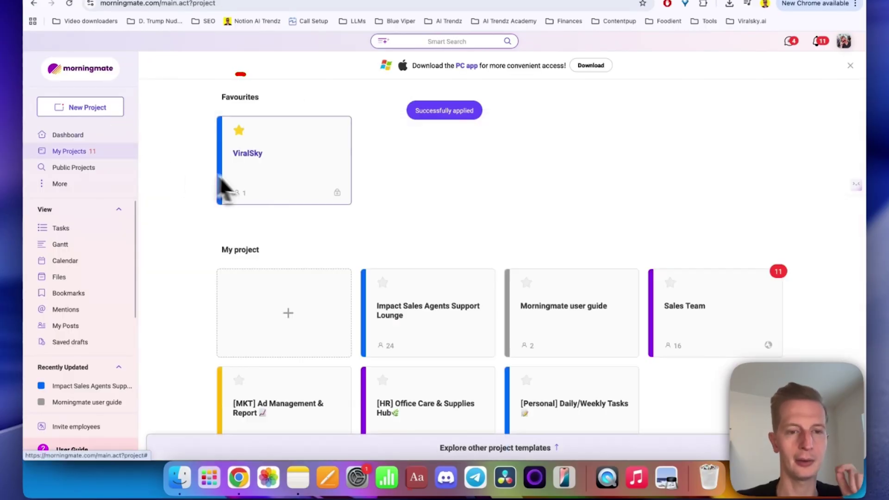
{"action": "left_click", "coordinate": [312, 155]}
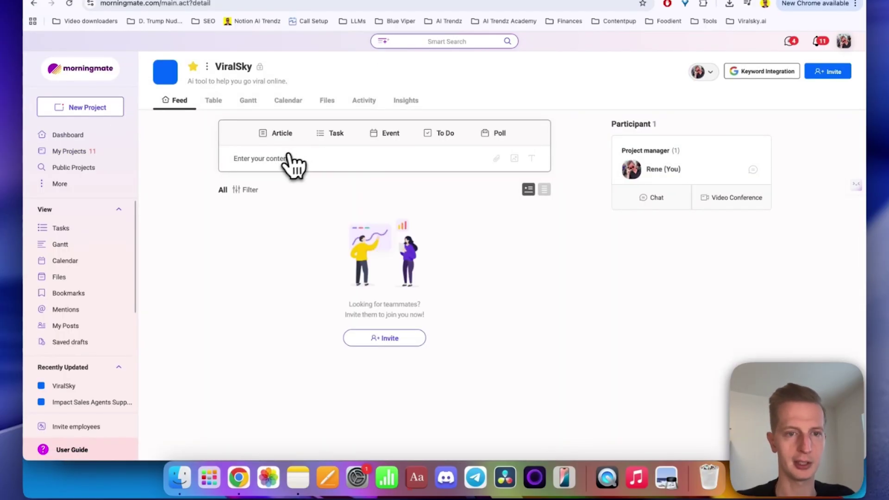
{"action": "left_click", "coordinate": [292, 159]}
Step: Write the 'All Links' article with the ViralSky URL and lines IG, TT, FB, X, YT, LI, TH
{"action": "left_click", "coordinate": [316, 120]}
{"action": "type", "text": "All Links"}
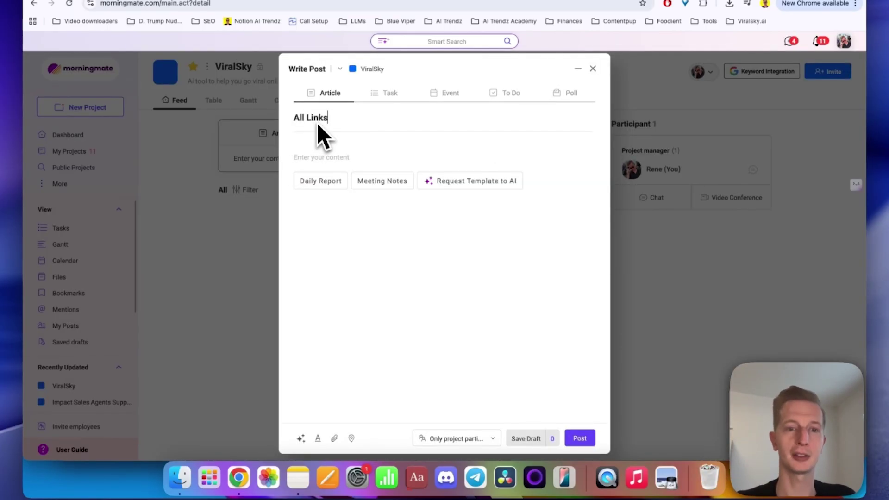
{"action": "left_click", "coordinate": [326, 155]}
{"action": "type", "text": "URL: https://www.viralsky.ai/"}
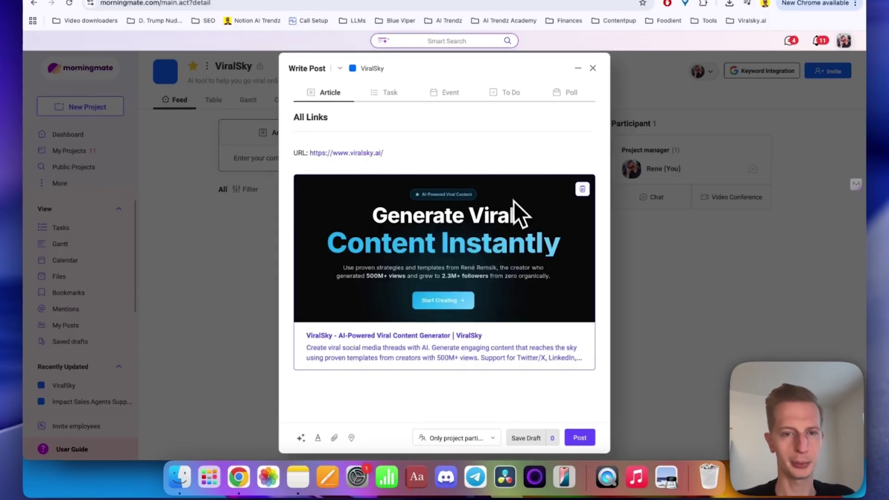
{"action": "left_click", "coordinate": [582, 188]}
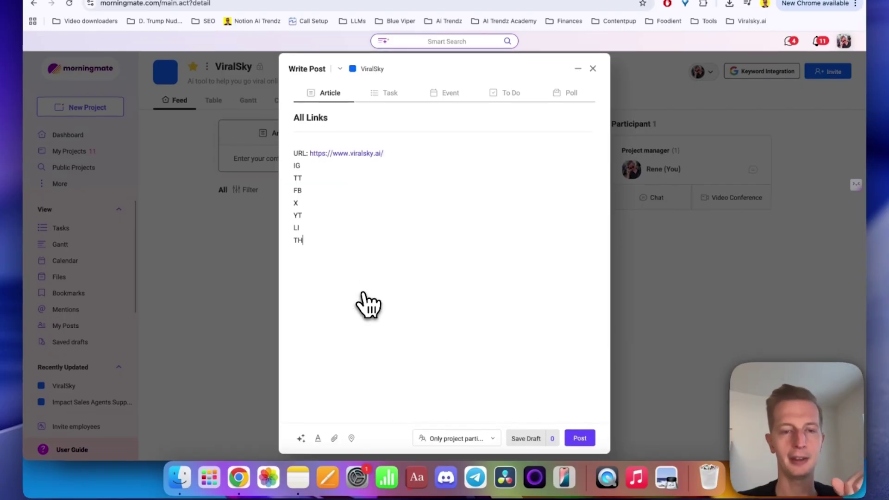
{"action": "key", "text": "Return"}
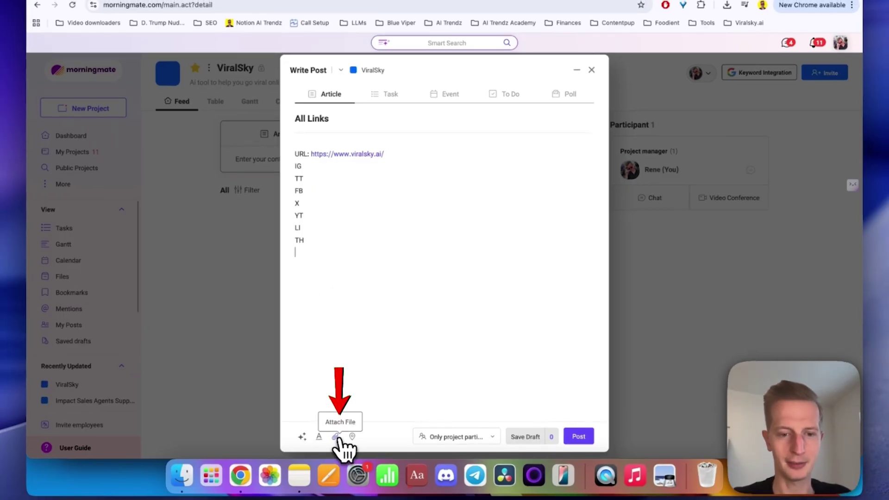
Step: Attach the five logos from Desktop > ViralSky > Logo and publish the All Links post
{"action": "left_click", "coordinate": [336, 438]}
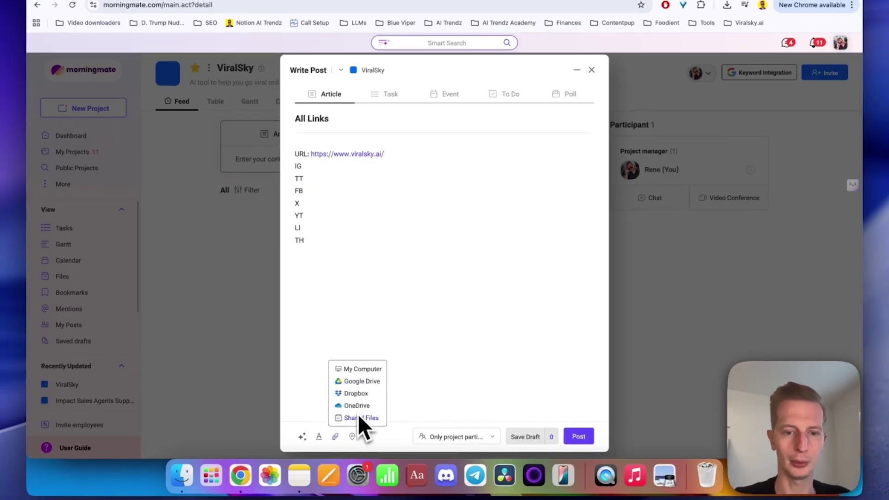
{"action": "left_click", "coordinate": [363, 369]}
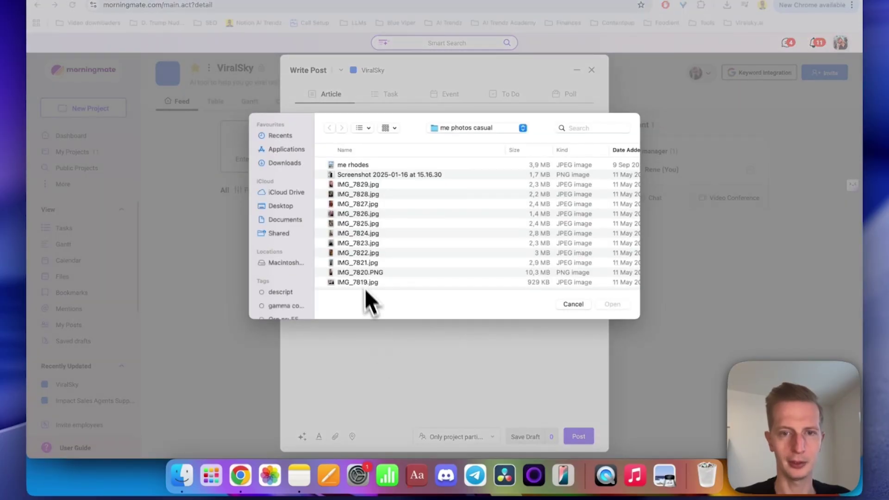
{"action": "left_click", "coordinate": [286, 205]}
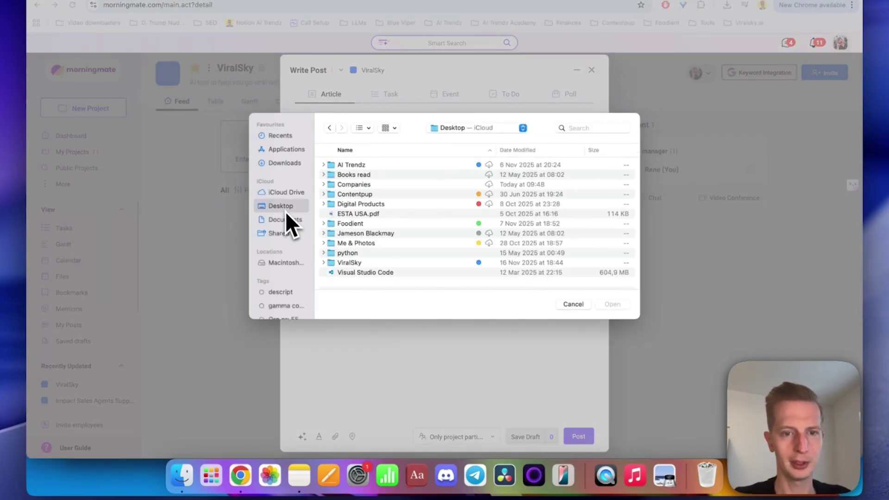
{"action": "double_click", "coordinate": [353, 260]}
{"action": "double_click", "coordinate": [362, 167]}
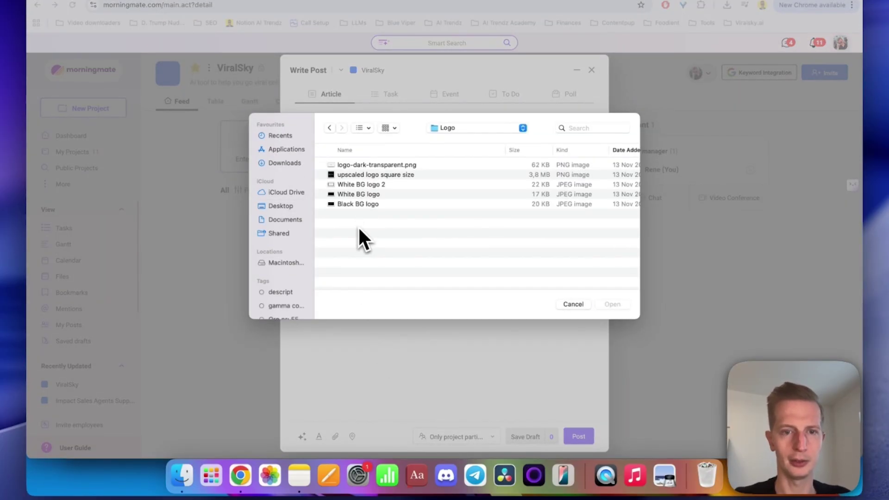
{"action": "left_click_drag", "start_coordinate": [358, 237], "coordinate": [375, 170]}
{"action": "left_click", "coordinate": [611, 305]}
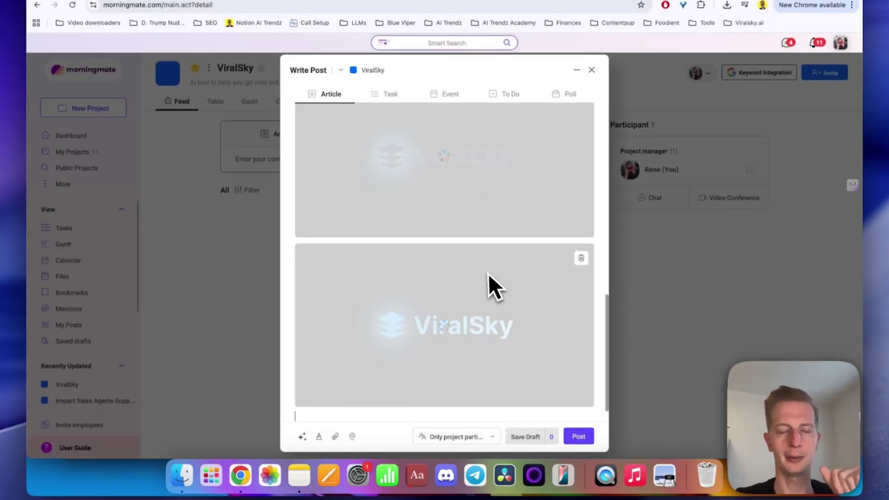
{"action": "scroll", "coordinate": [488, 273], "scroll_direction": "up", "scroll_amount": 5}
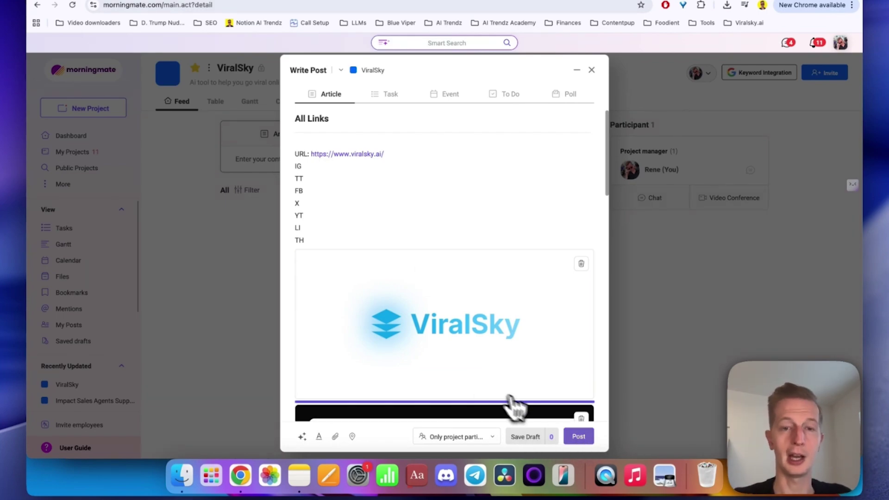
{"action": "left_click", "coordinate": [577, 436]}
Step: Confirm publishing the post, then change the ViralSky project colour to cyan
{"action": "left_click", "coordinate": [478, 274]}
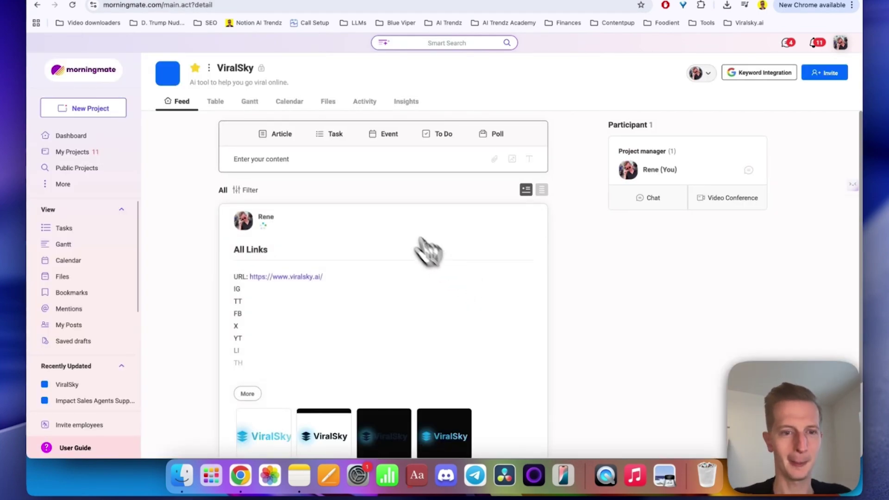
{"action": "scroll", "coordinate": [229, 277], "scroll_direction": "down", "scroll_amount": 2}
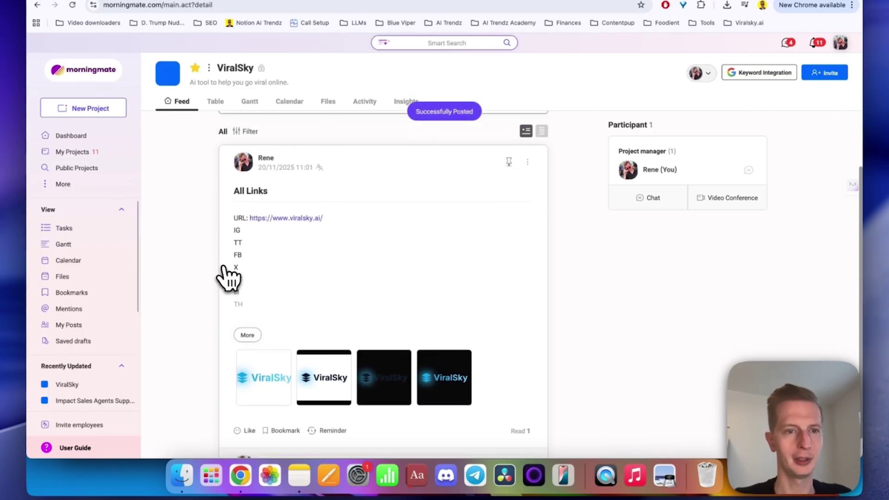
{"action": "scroll", "coordinate": [229, 276], "scroll_direction": "up", "scroll_amount": 2}
{"action": "left_click", "coordinate": [168, 73]}
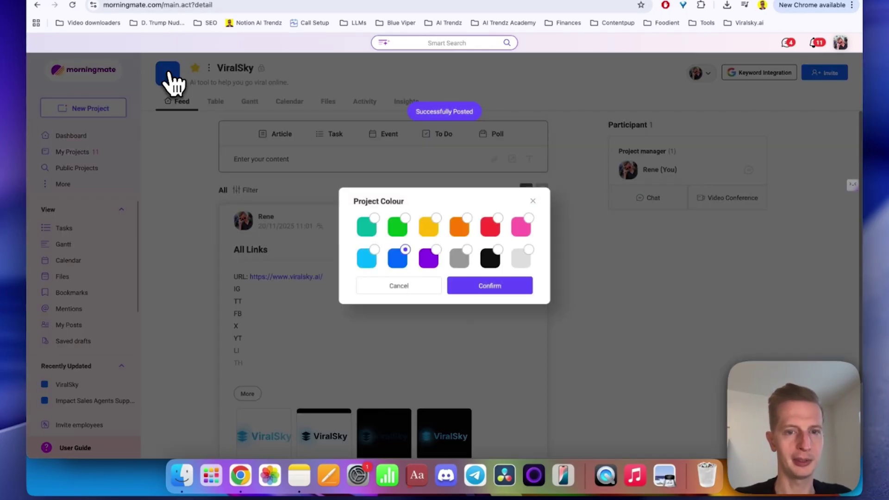
{"action": "left_click", "coordinate": [369, 259]}
{"action": "left_click", "coordinate": [490, 285]}
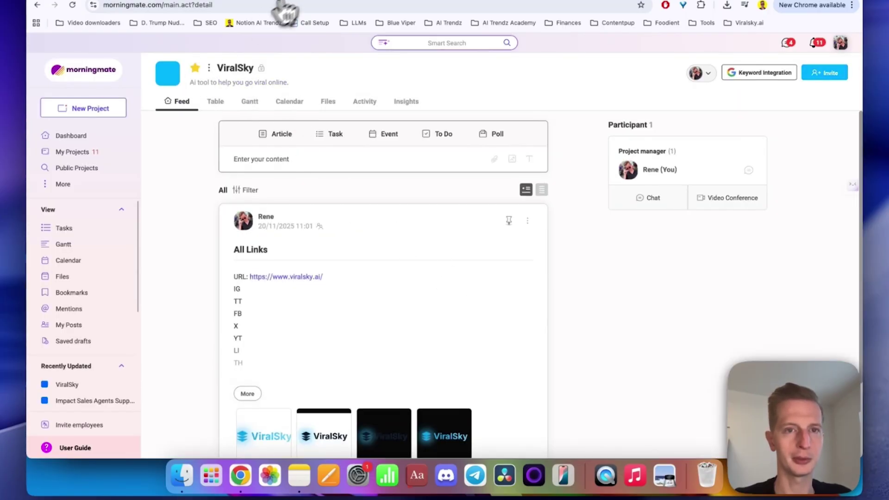
{"action": "scroll", "coordinate": [205, 169], "scroll_direction": "down", "scroll_amount": 1}
{"action": "scroll", "coordinate": [206, 169], "scroll_direction": "up", "scroll_amount": 1}
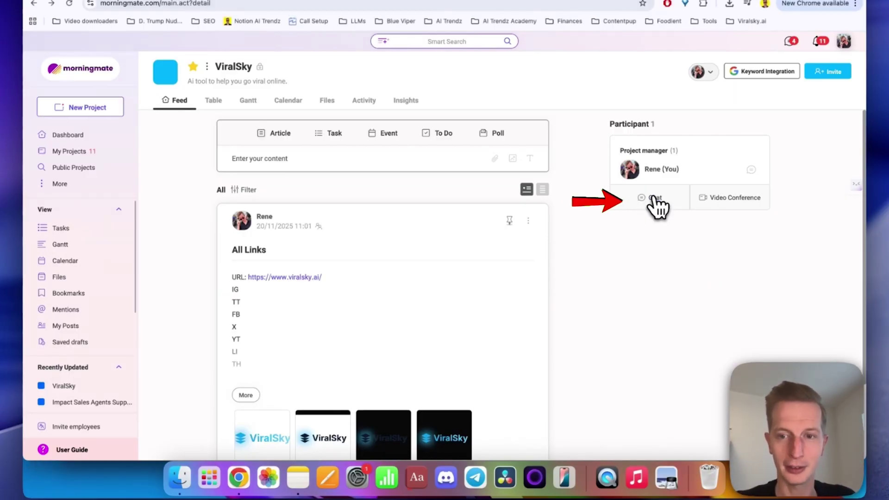
Step: Create the ViralSky project chat room and send 'Hello' in it
{"action": "left_click", "coordinate": [653, 199]}
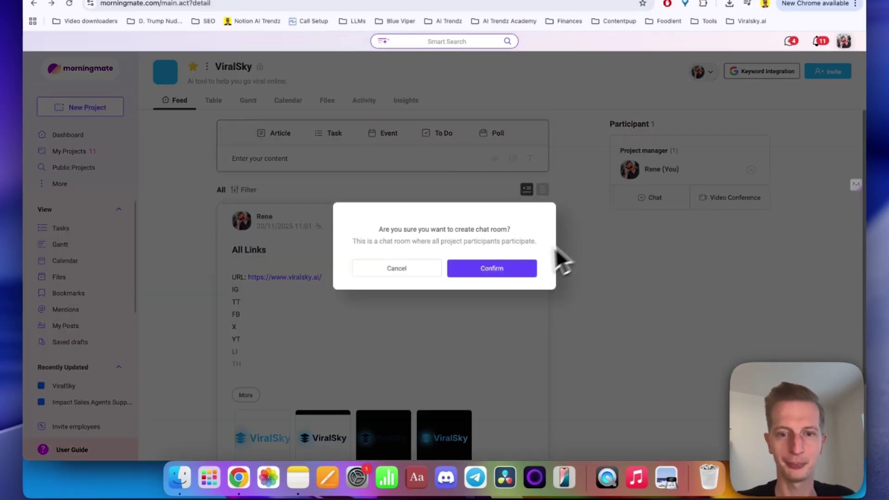
{"action": "left_click", "coordinate": [500, 269]}
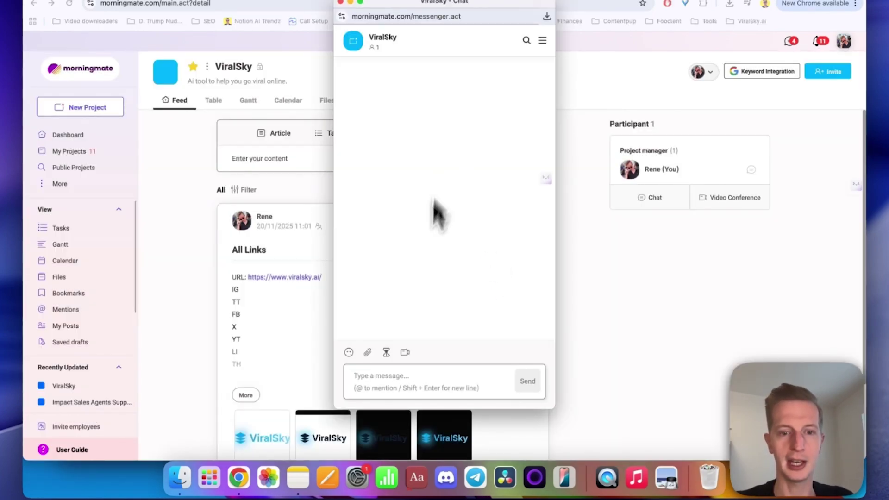
{"action": "type", "text": "Hello"}
{"action": "left_click", "coordinate": [528, 381]}
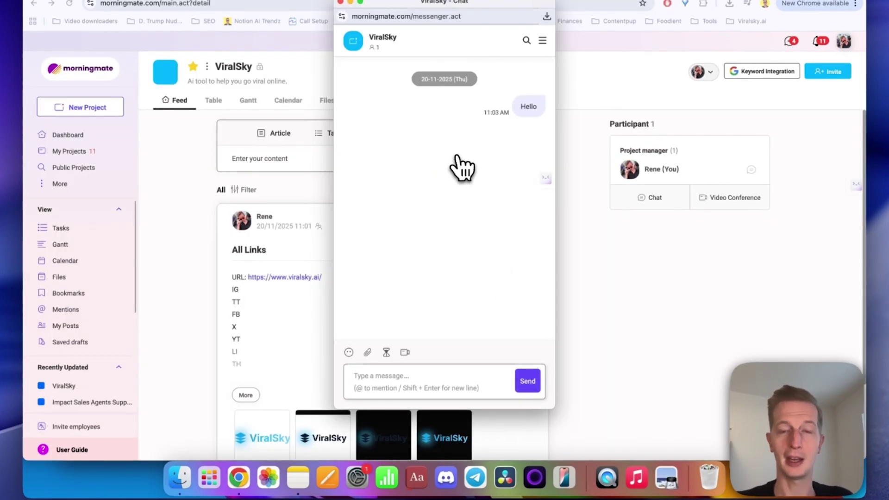
Step: Open and close the chat room's options panel, then close the chat window
{"action": "left_click", "coordinate": [543, 40]}
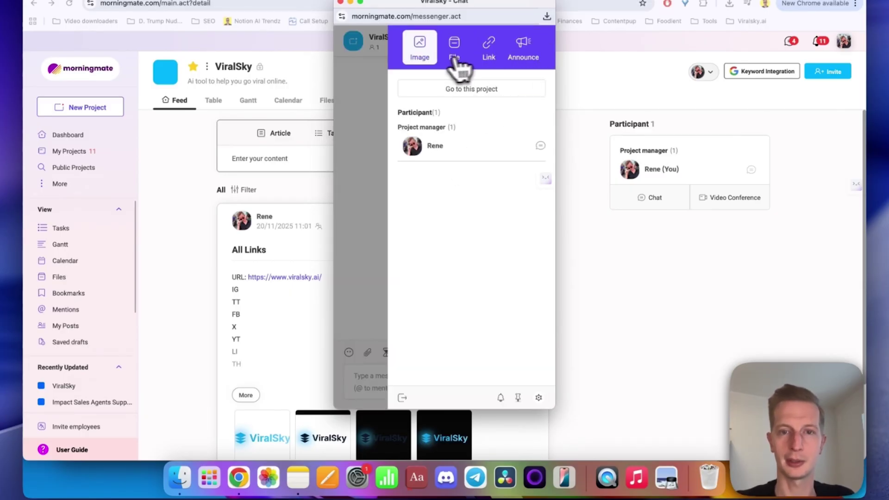
{"action": "left_click", "coordinate": [382, 101]}
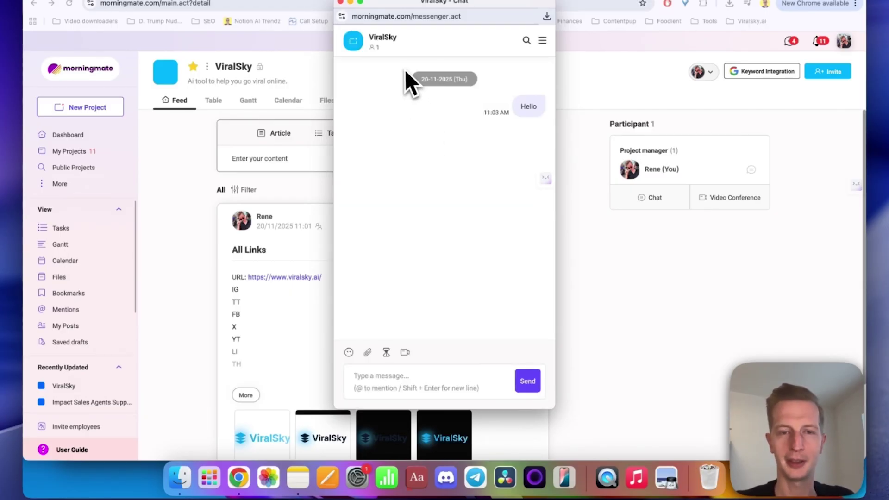
{"action": "left_click", "coordinate": [342, 3]}
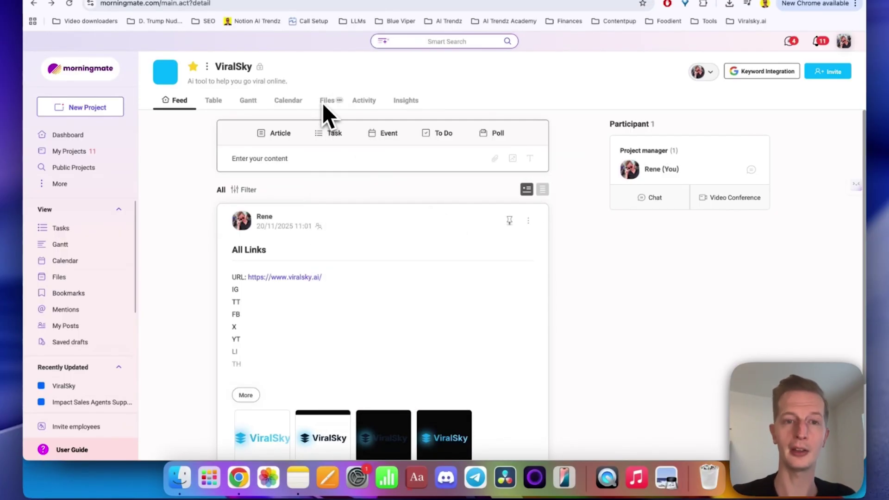
{"action": "scroll", "coordinate": [311, 228], "scroll_direction": "down", "scroll_amount": 3}
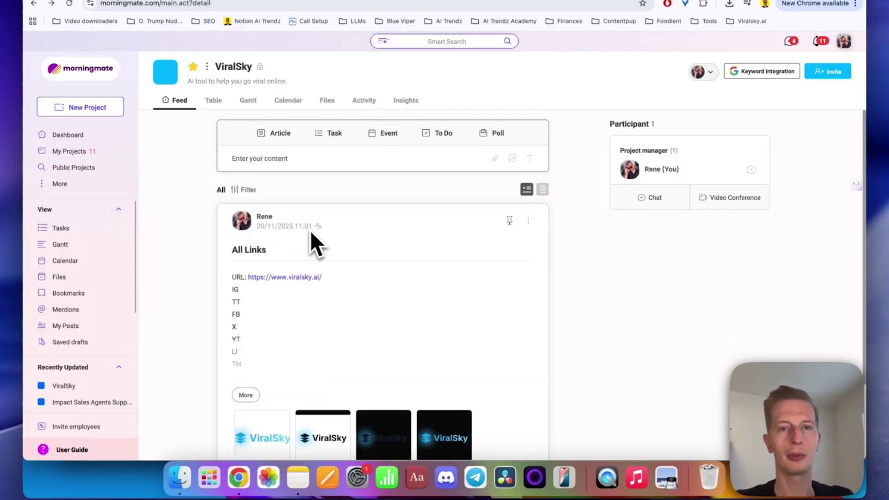
{"action": "left_click", "coordinate": [327, 100]}
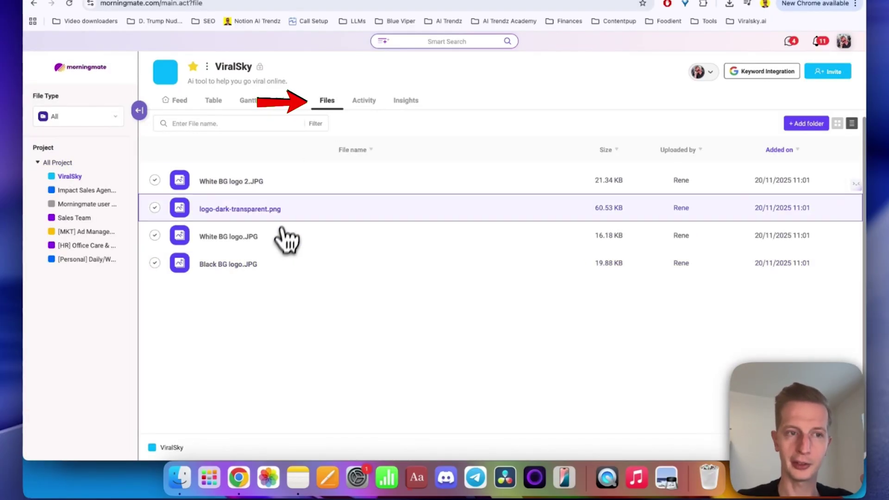
{"action": "left_click", "coordinate": [34, 3]}
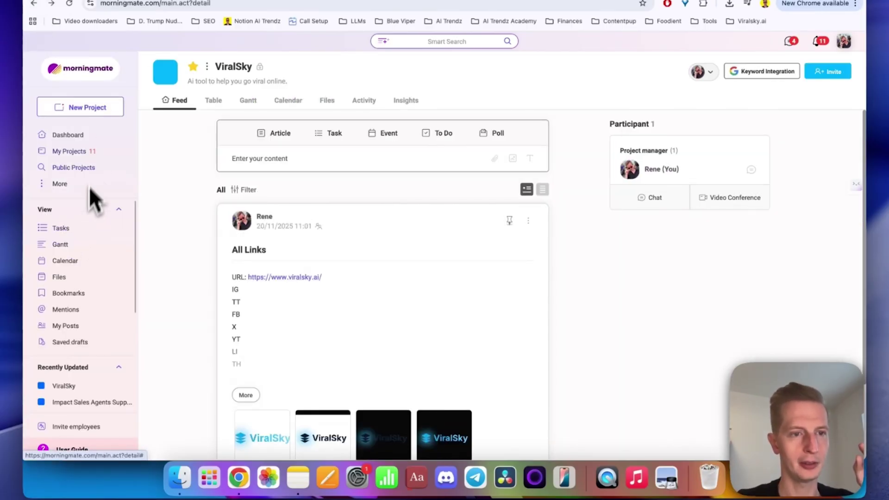
{"action": "left_click", "coordinate": [60, 276]}
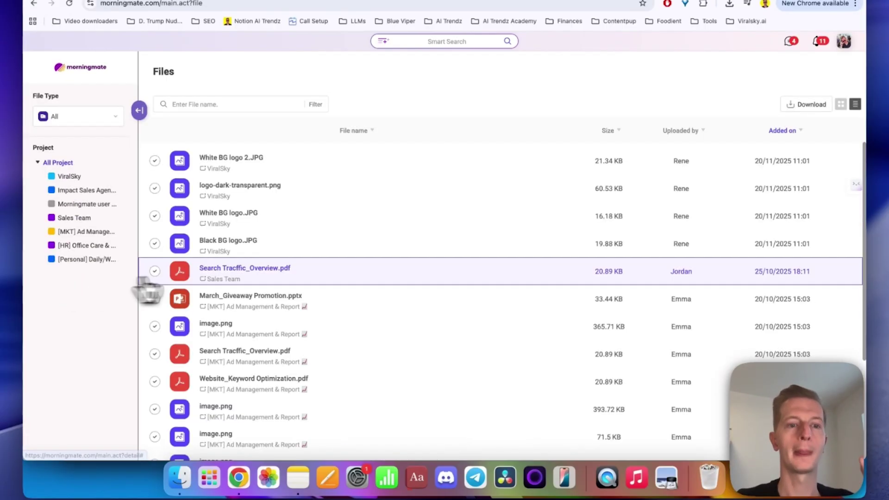
{"action": "scroll", "coordinate": [247, 281], "scroll_direction": "down", "scroll_amount": 5}
{"action": "scroll", "coordinate": [247, 282], "scroll_direction": "down", "scroll_amount": 5}
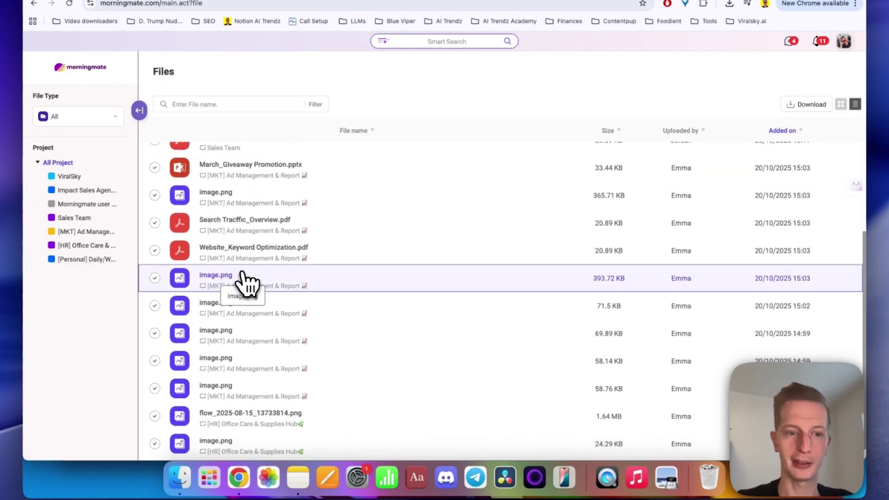
{"action": "scroll", "coordinate": [247, 281], "scroll_direction": "up", "scroll_amount": 8}
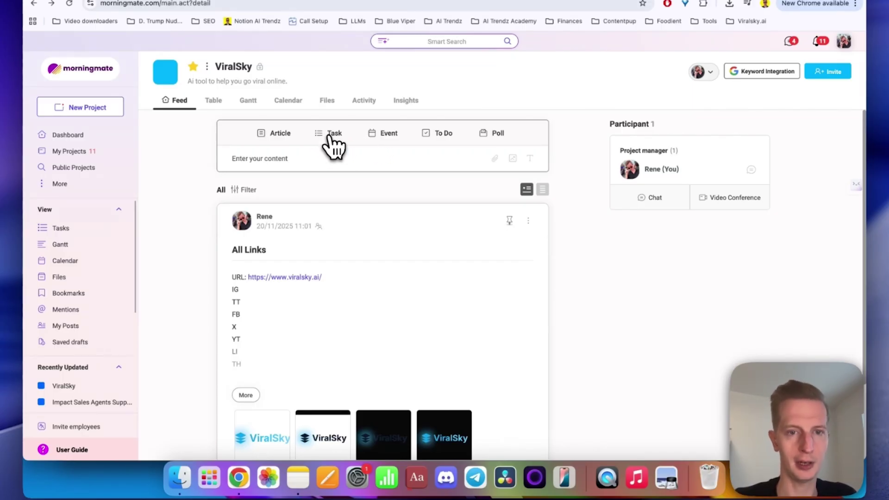
Step: Draft the 'New Updates' task with its description and Progress status
{"action": "left_click", "coordinate": [330, 135]}
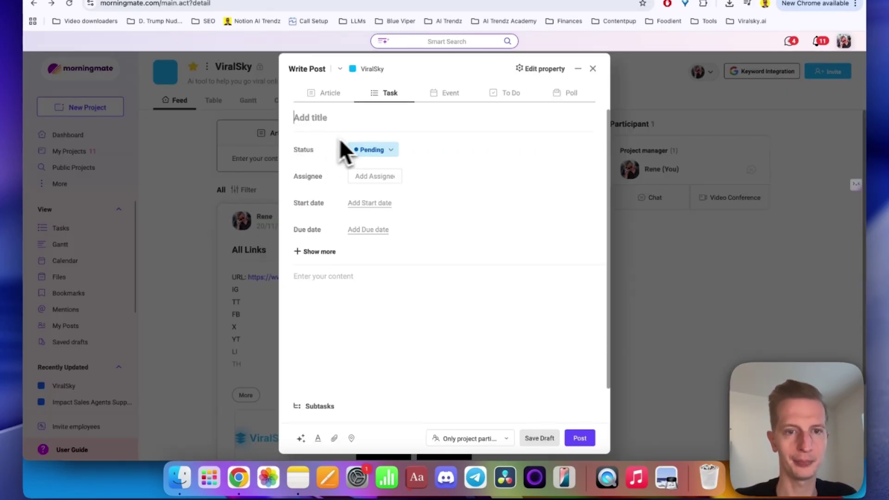
{"action": "type", "text": "New Updates"}
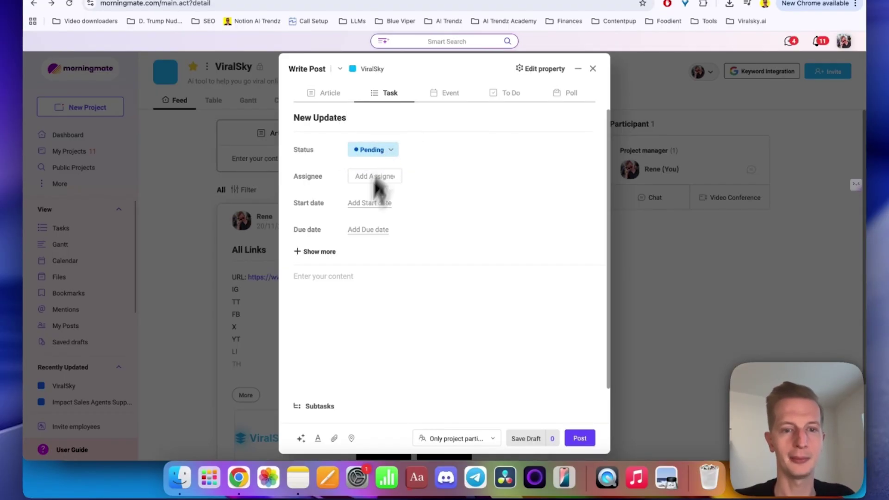
{"action": "left_click", "coordinate": [336, 285]}
{"action": "type", "text": "3/ set up SEO and PSEO"}
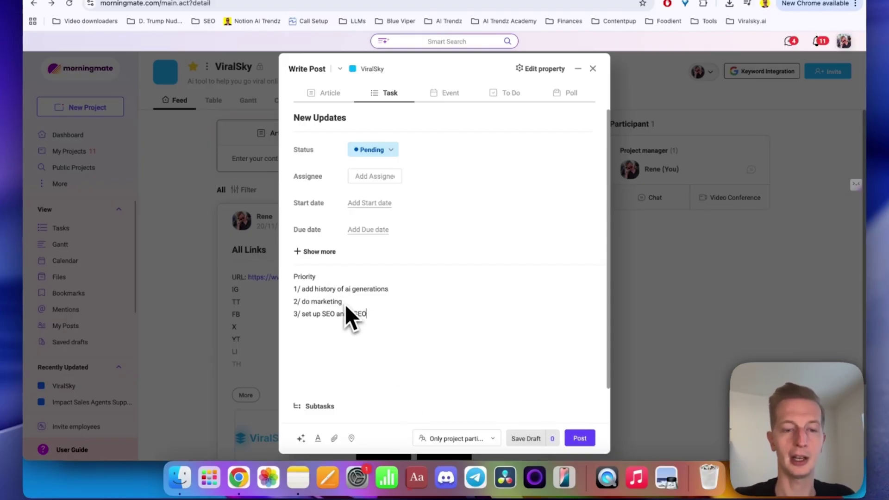
{"action": "left_click", "coordinate": [381, 151]}
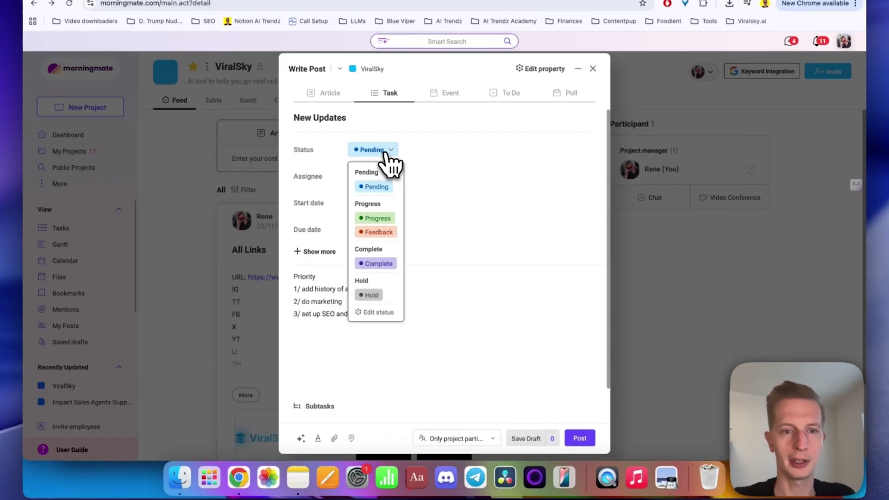
{"action": "left_click", "coordinate": [376, 218]}
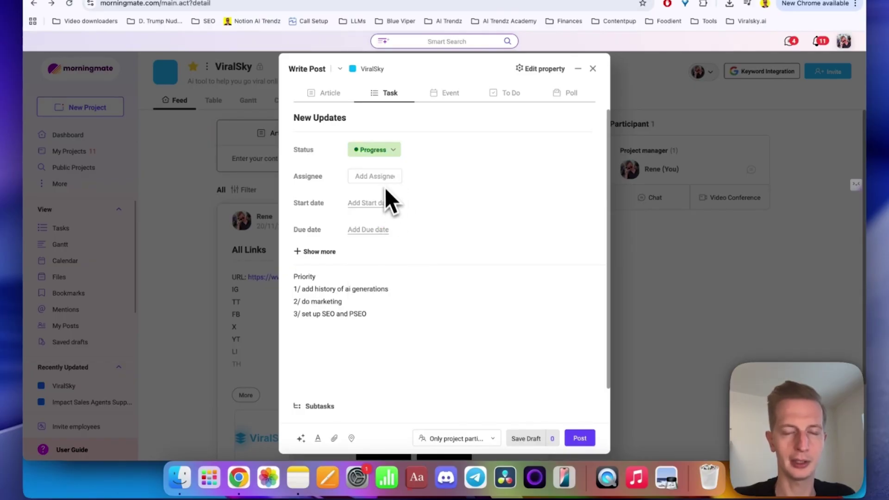
Step: Leave the task unassigned, set dates 20-11-2025 to 24-11-2025, and post it
{"action": "left_click", "coordinate": [375, 175]}
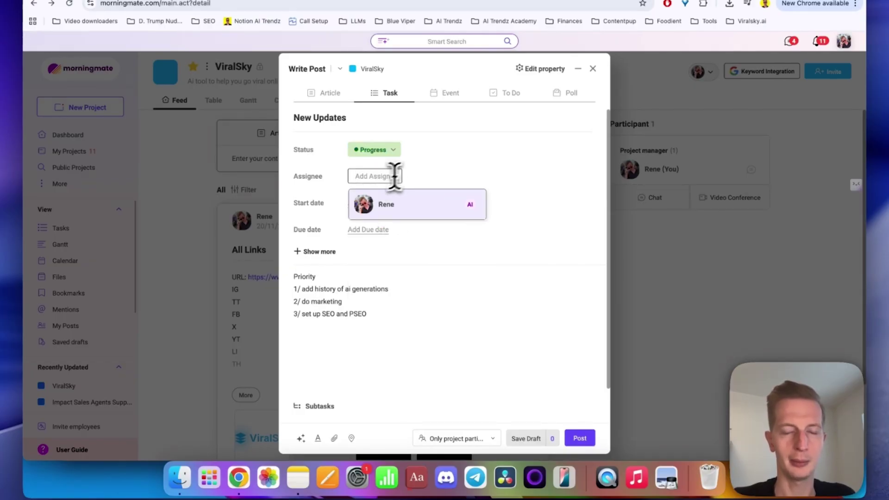
{"action": "left_click", "coordinate": [414, 168]}
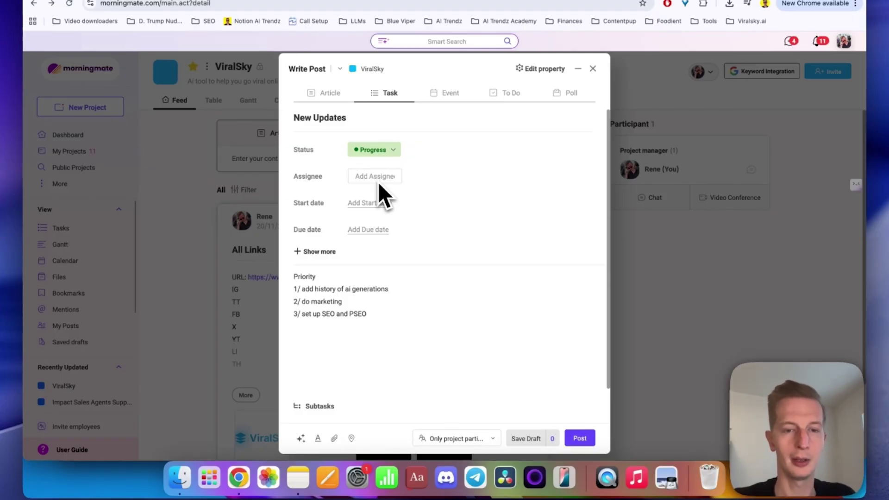
{"action": "left_click", "coordinate": [368, 203]}
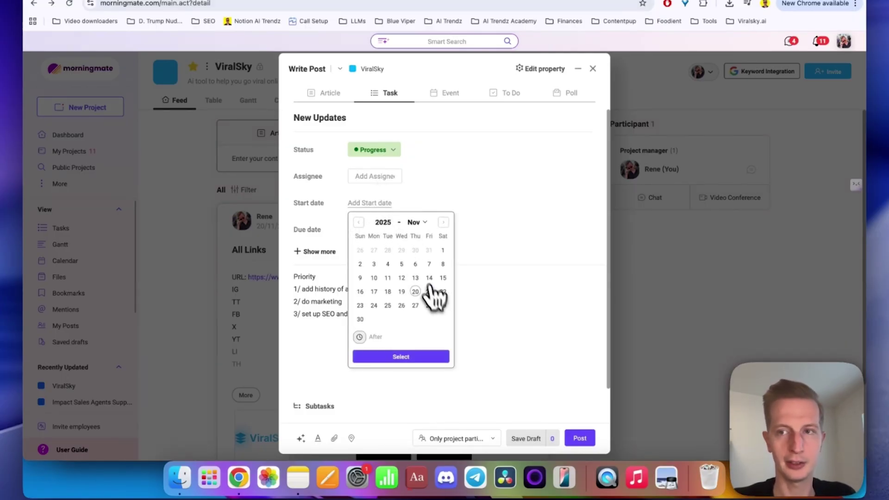
{"action": "left_click", "coordinate": [415, 291]}
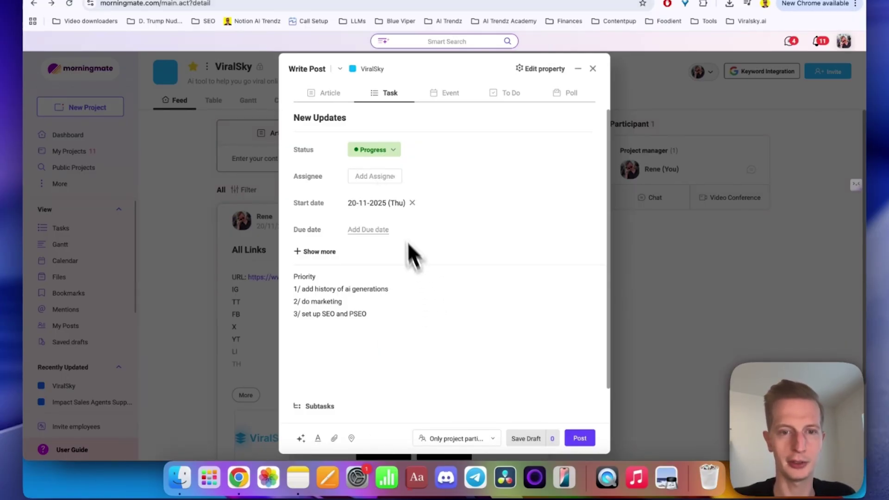
{"action": "left_click", "coordinate": [368, 230]}
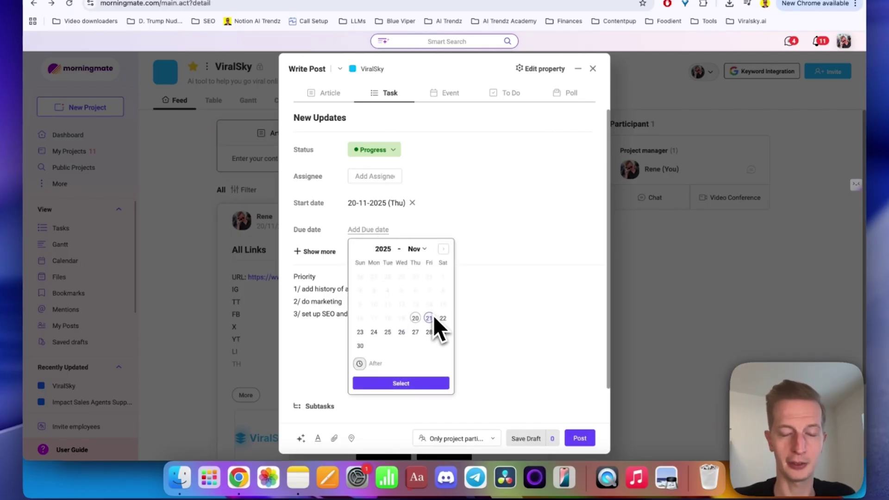
{"action": "left_click", "coordinate": [360, 332]}
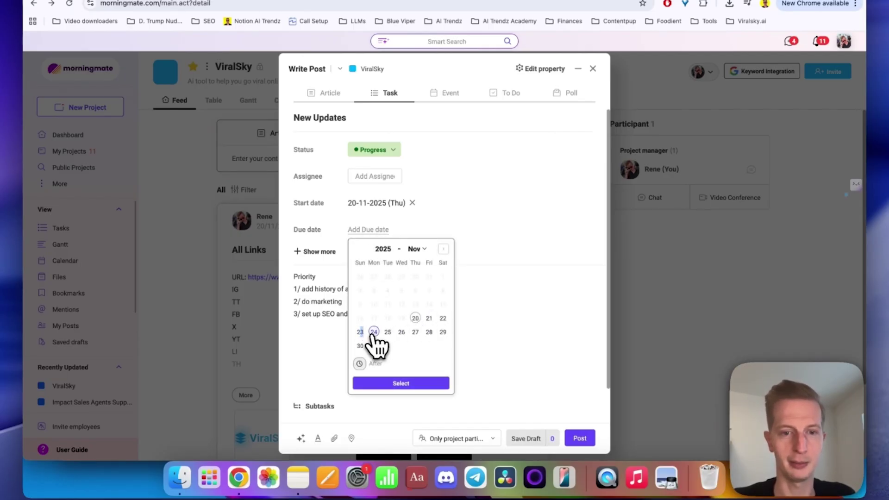
{"action": "left_click", "coordinate": [374, 332]}
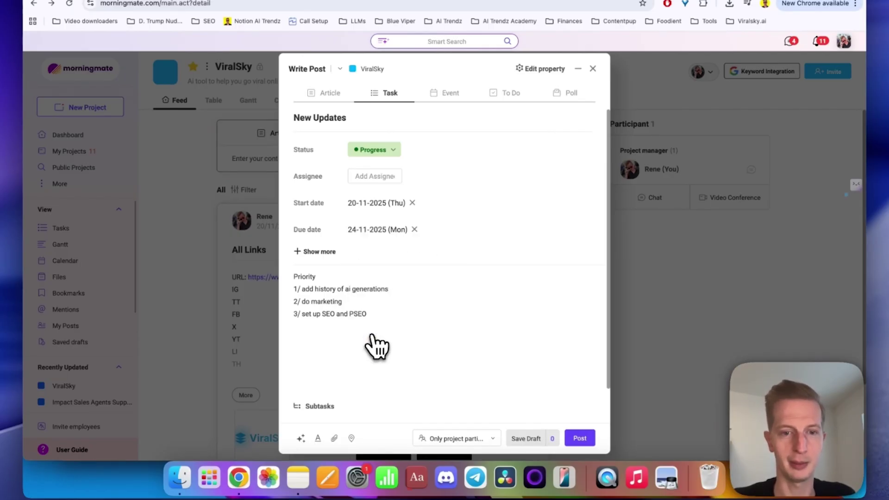
{"action": "left_click", "coordinate": [580, 439]}
{"action": "scroll", "coordinate": [321, 299], "scroll_direction": "down", "scroll_amount": 1}
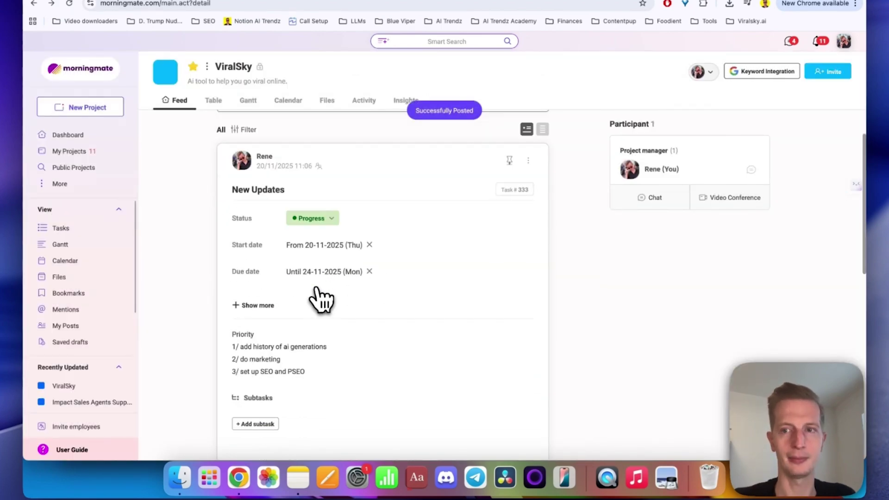
{"action": "scroll", "coordinate": [321, 299], "scroll_direction": "up", "scroll_amount": 1}
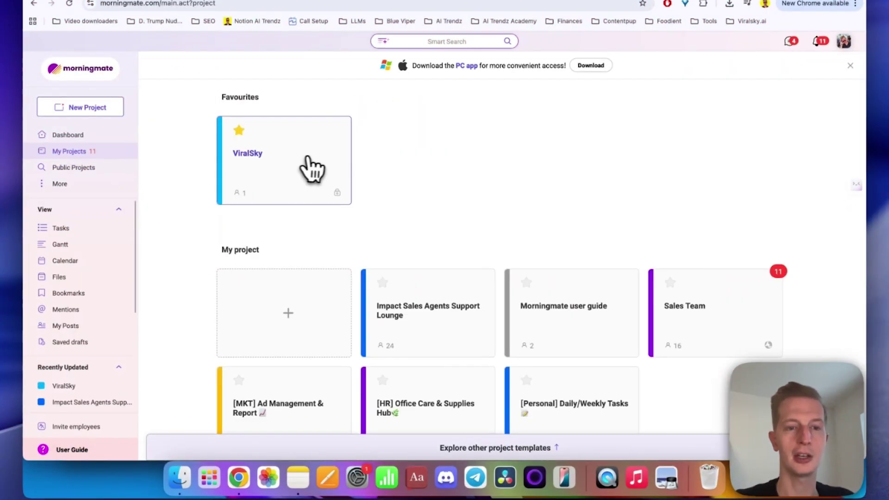
Step: In ViralSky's visibility settings, turn off manager approval, switch Public on, and save
{"action": "left_click", "coordinate": [313, 169]}
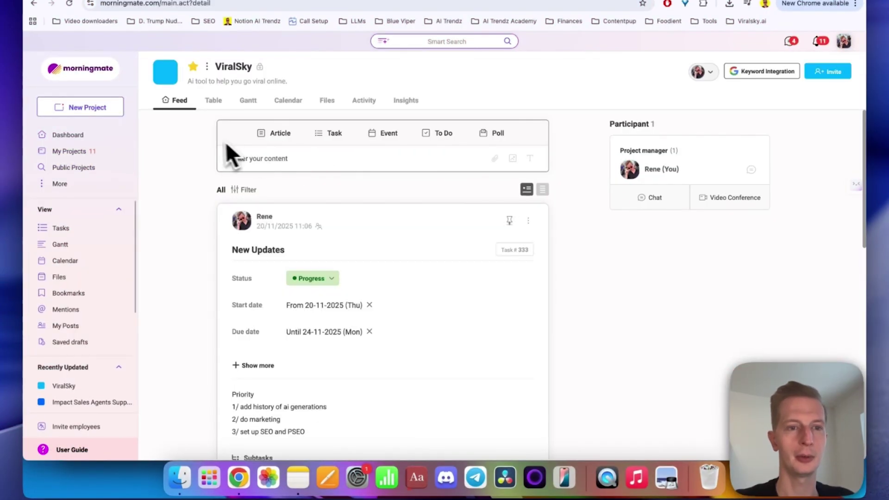
{"action": "left_click", "coordinate": [207, 67]}
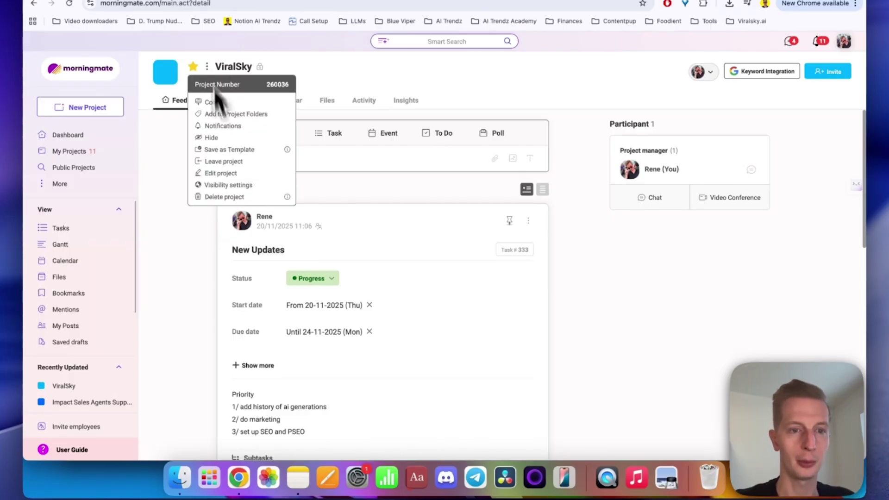
{"action": "left_click", "coordinate": [221, 173]}
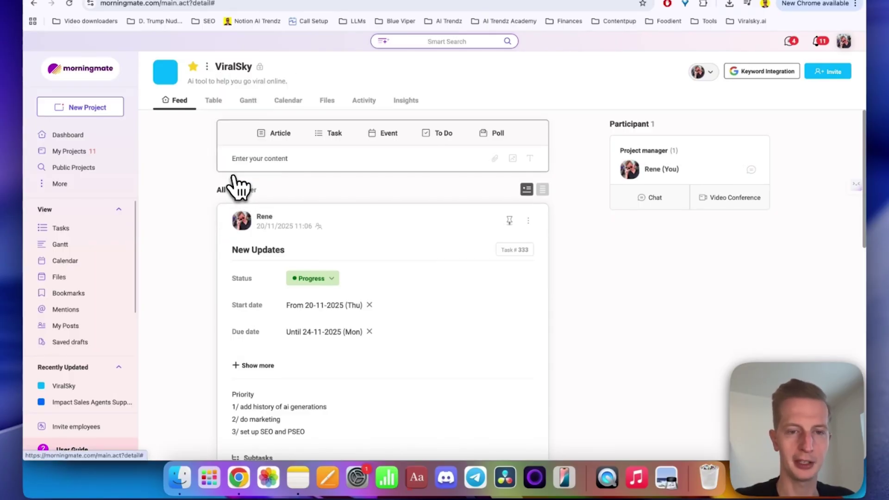
{"action": "scroll", "coordinate": [374, 250], "scroll_direction": "down", "scroll_amount": 5}
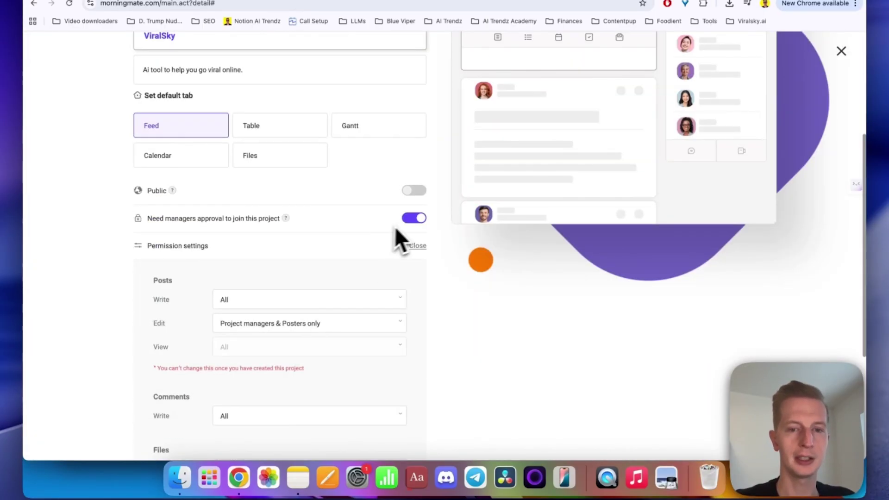
{"action": "left_click", "coordinate": [415, 218]}
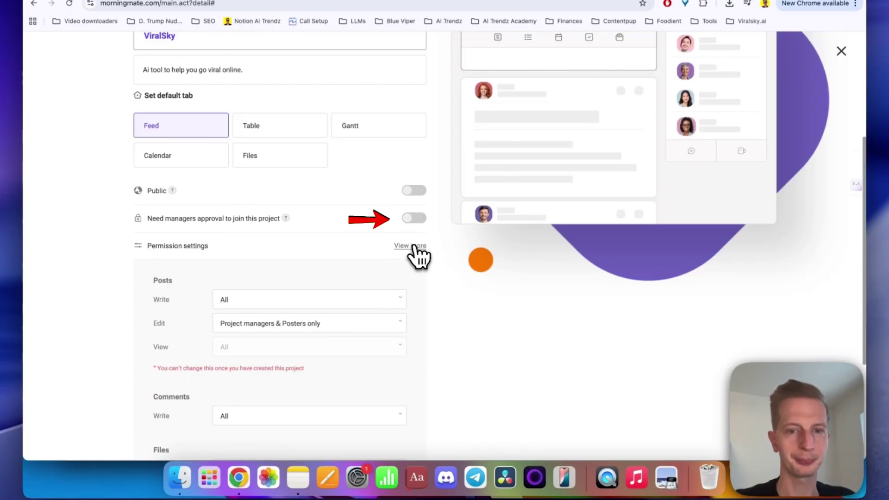
{"action": "left_click", "coordinate": [413, 245]}
{"action": "left_click", "coordinate": [415, 307]}
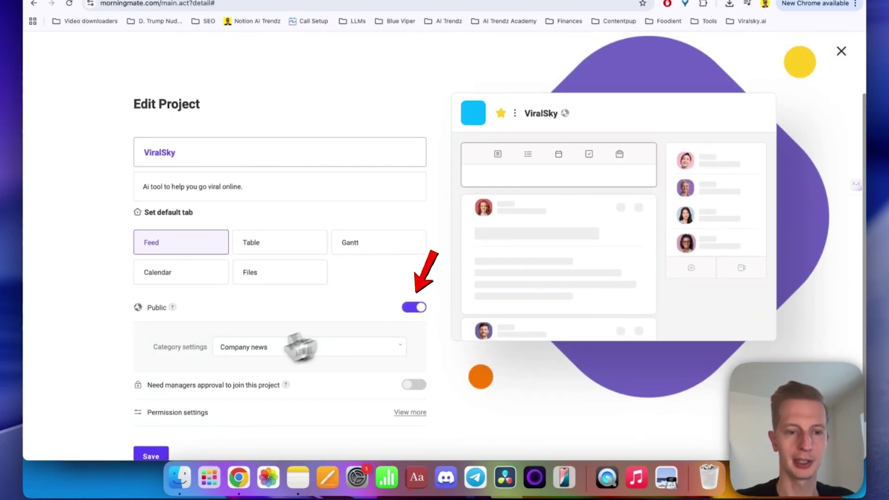
{"action": "left_click", "coordinate": [151, 407]}
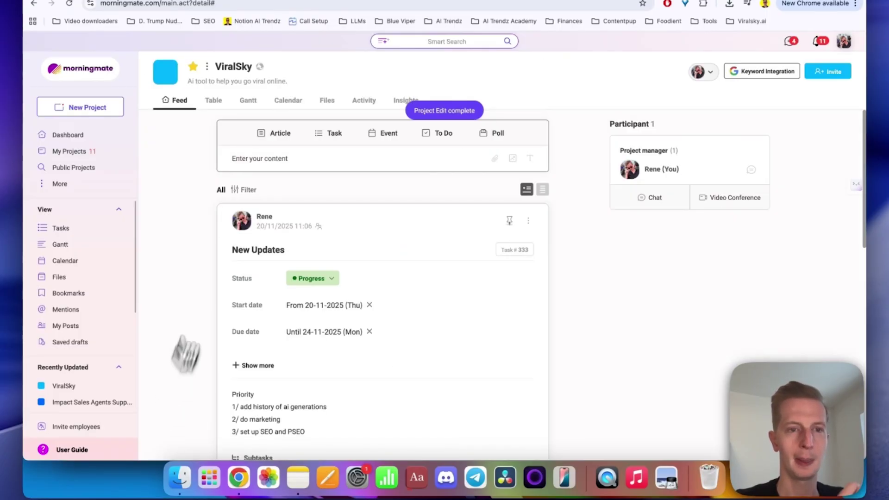
Step: Check the public projects list, then return to the ViralSky feed via My Projects
{"action": "left_click", "coordinate": [73, 167]}
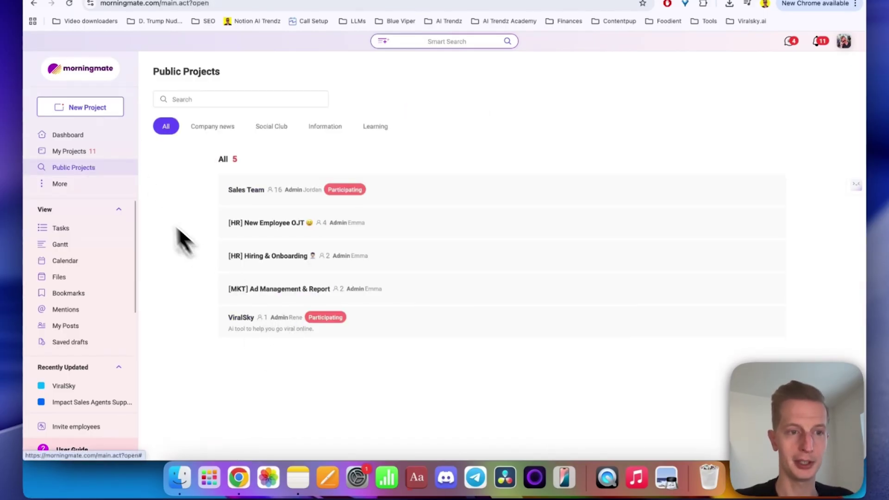
{"action": "left_click", "coordinate": [70, 151]}
{"action": "left_click", "coordinate": [278, 163]}
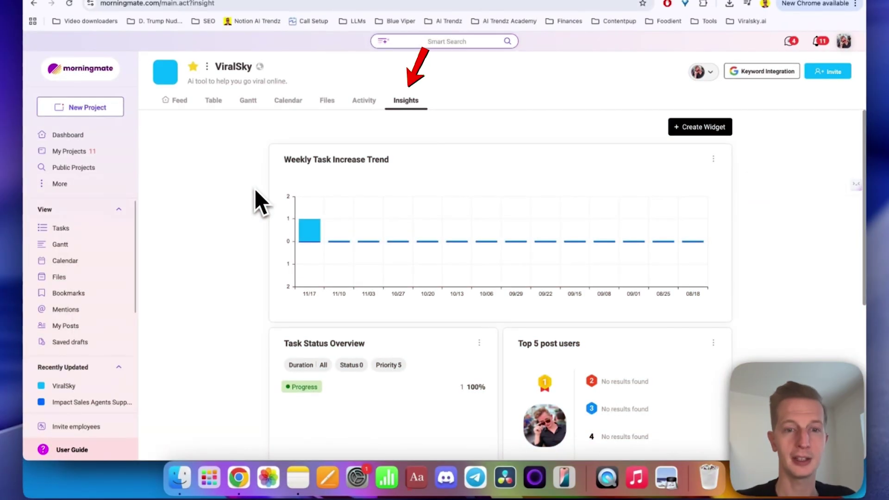
{"action": "scroll", "coordinate": [256, 188], "scroll_direction": "down", "scroll_amount": 1}
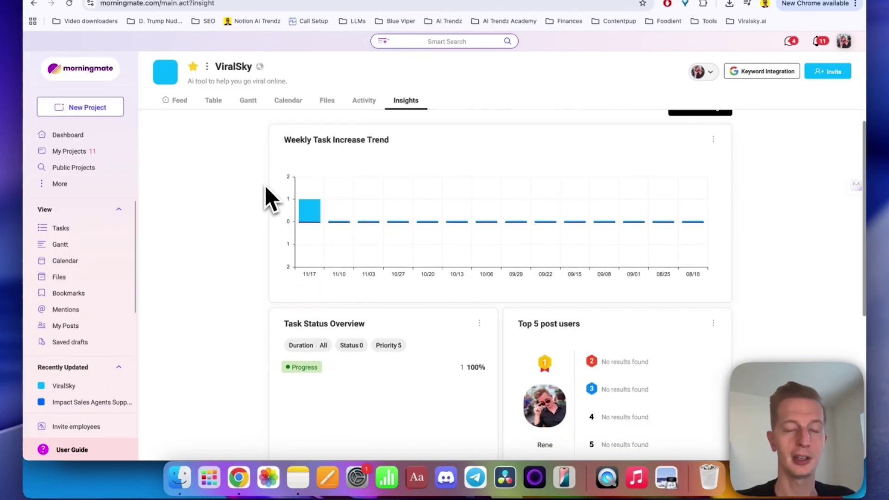
{"action": "scroll", "coordinate": [260, 182], "scroll_direction": "down", "scroll_amount": 1}
{"action": "scroll", "coordinate": [261, 183], "scroll_direction": "down", "scroll_amount": 3}
{"action": "scroll", "coordinate": [261, 183], "scroll_direction": "down", "scroll_amount": 3}
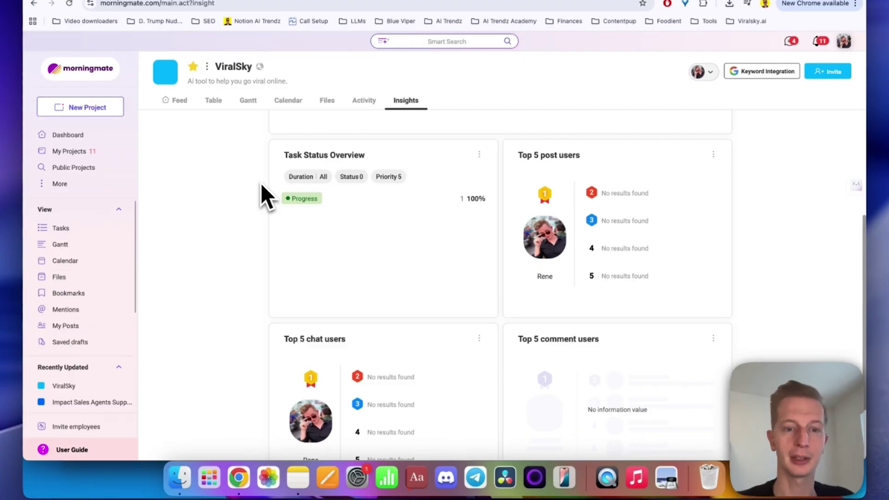
{"action": "scroll", "coordinate": [260, 183], "scroll_direction": "down", "scroll_amount": 2}
{"action": "scroll", "coordinate": [261, 182], "scroll_direction": "down", "scroll_amount": 1}
{"action": "scroll", "coordinate": [260, 183], "scroll_direction": "up", "scroll_amount": 5}
{"action": "scroll", "coordinate": [261, 183], "scroll_direction": "up", "scroll_amount": 3}
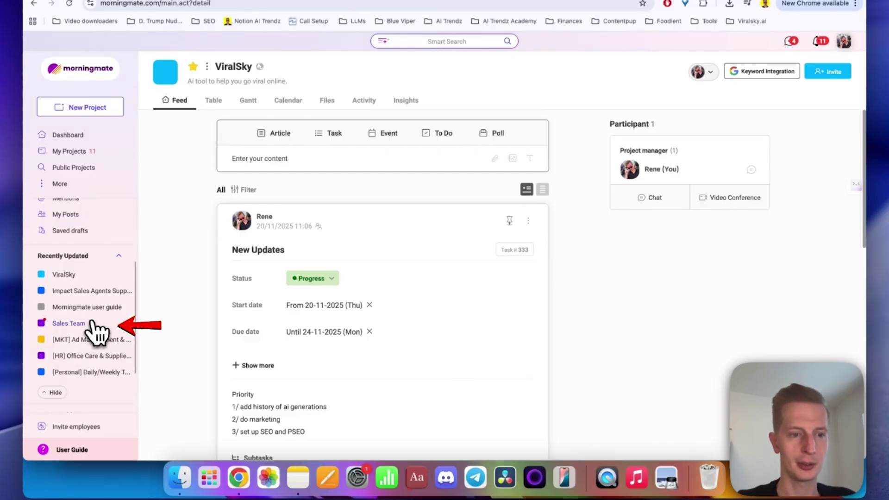
Step: Switch to the Sales Team project and open, then close, its invitation window
{"action": "left_click", "coordinate": [69, 323]}
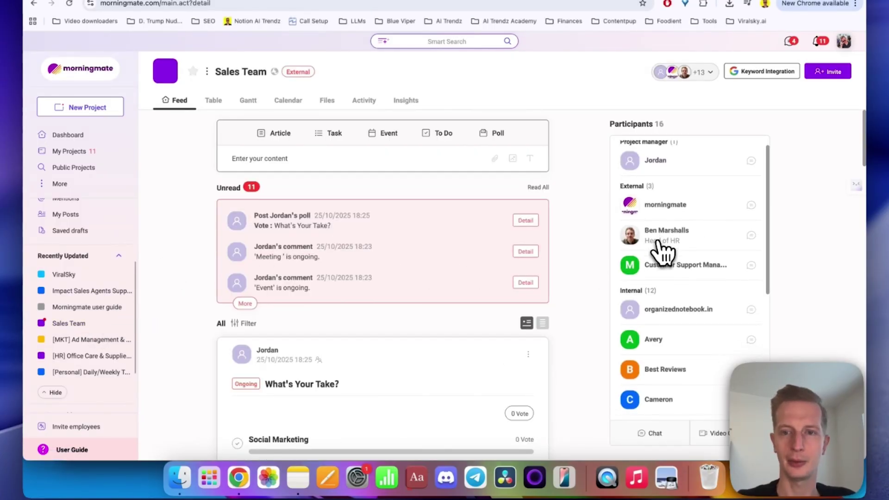
{"action": "scroll", "coordinate": [680, 216], "scroll_direction": "down", "scroll_amount": 5}
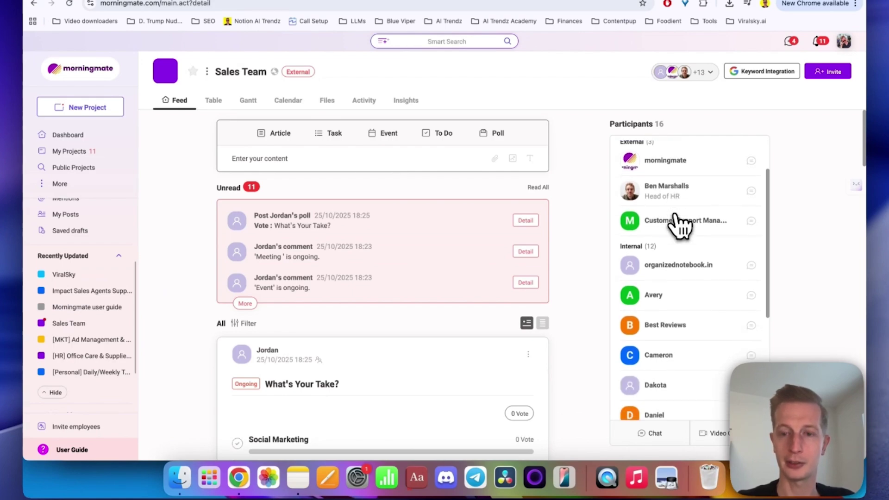
{"action": "scroll", "coordinate": [681, 224], "scroll_direction": "down", "scroll_amount": 3}
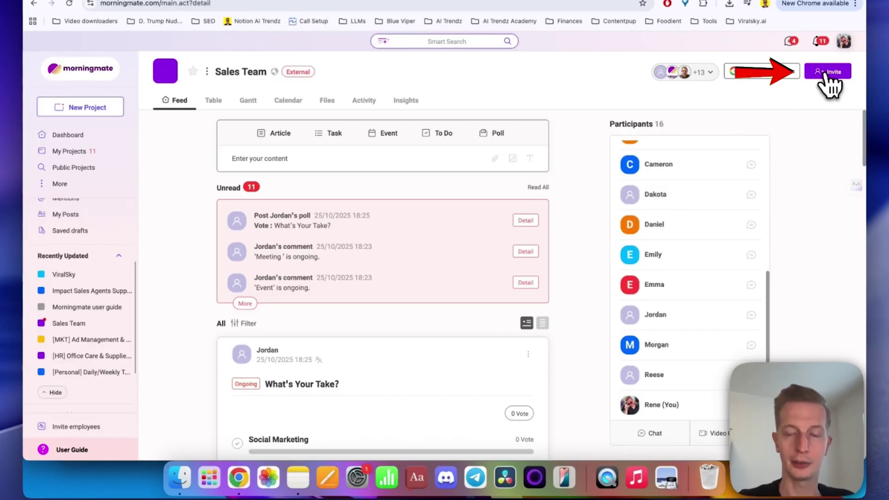
{"action": "left_click", "coordinate": [828, 71]}
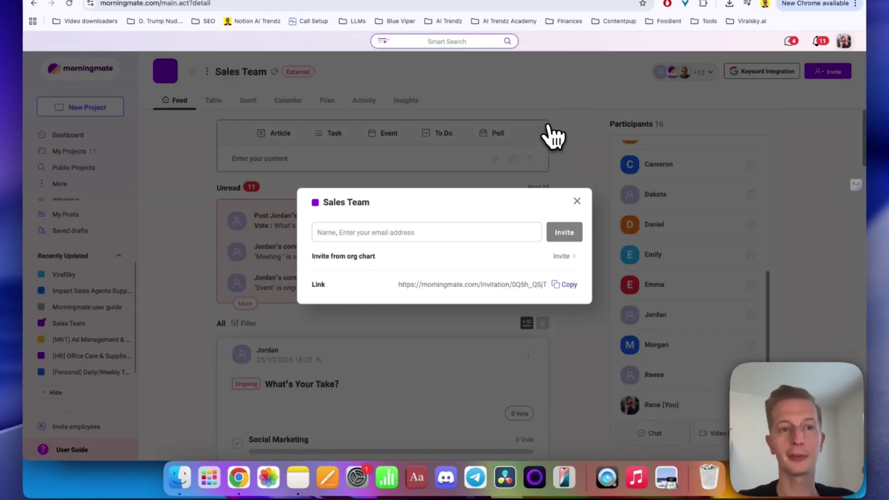
{"action": "left_click", "coordinate": [578, 203]}
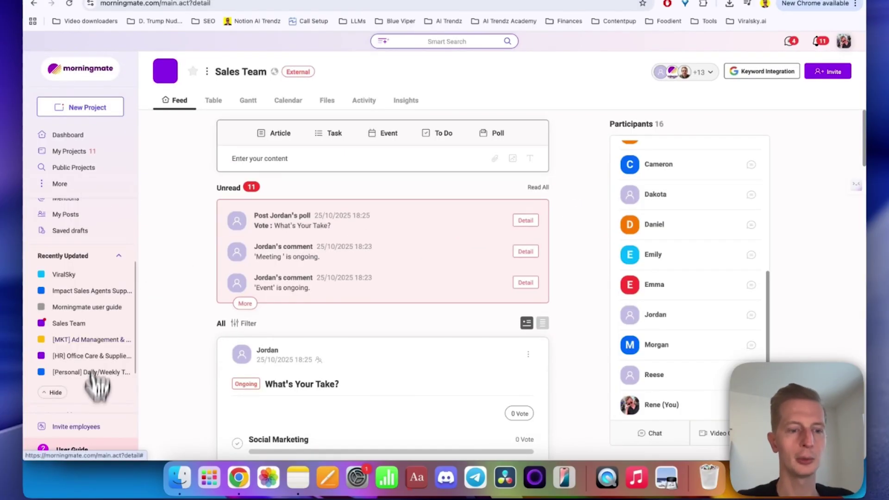
Step: Bring up the invite-your-team screen and dismiss it back to the dashboard
{"action": "left_click", "coordinate": [76, 427]}
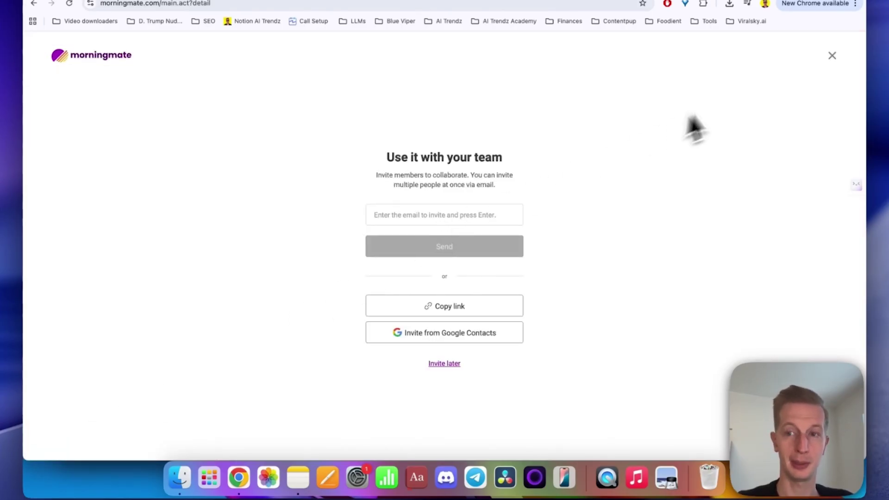
{"action": "left_click", "coordinate": [832, 55]}
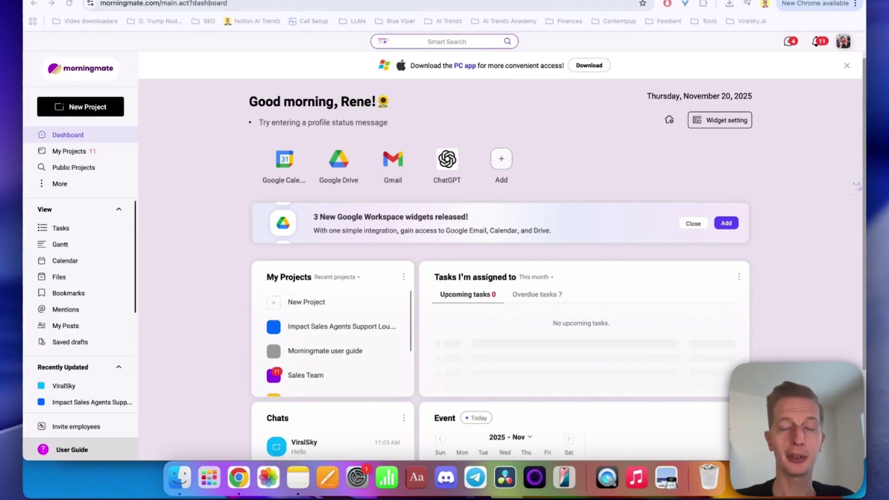